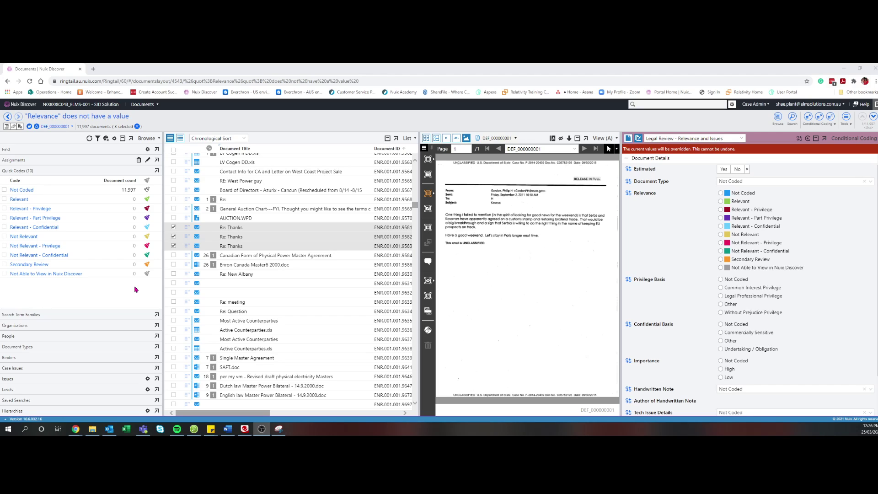
- Uncheck the three 'Re: Thanks' rows in the uncoded results list
{"action": "left_click", "coordinate": [174, 246]}
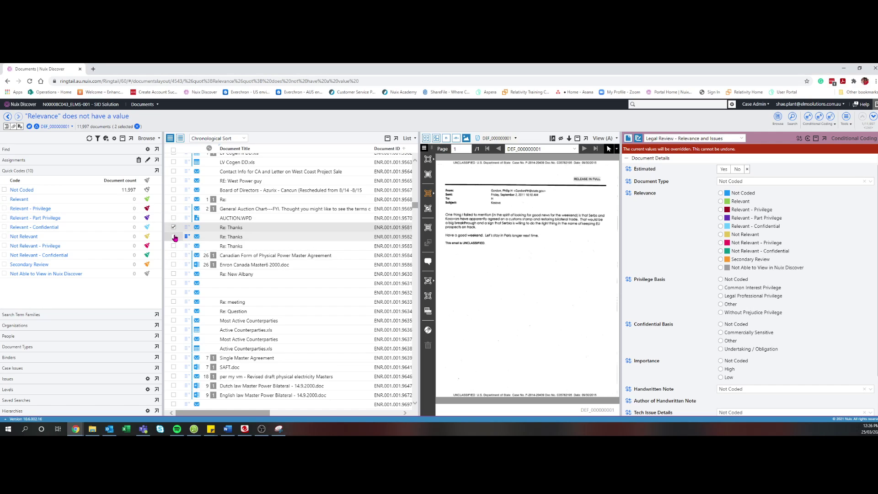
{"action": "left_click", "coordinate": [173, 228]}
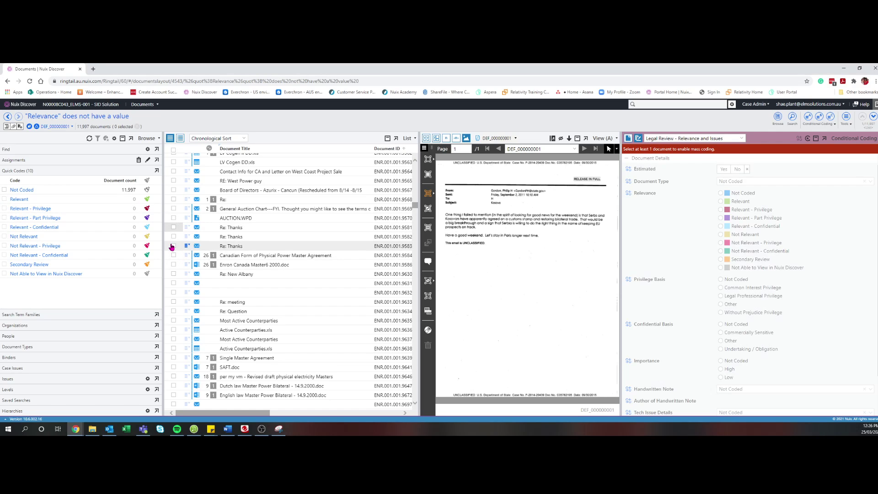
{"action": "scroll", "coordinate": [204, 237], "scroll_direction": "down", "scroll_amount": 1}
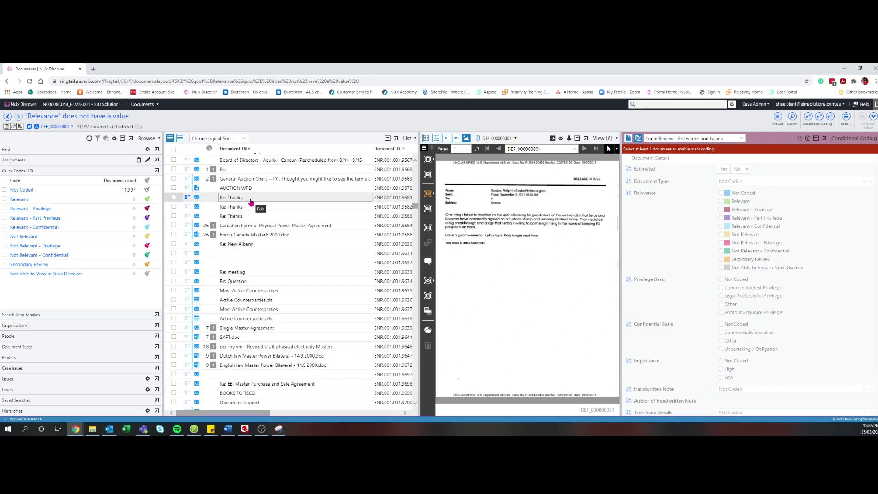
- Browse the 'Re: Thanks' rows, then check all three so they are selected
{"action": "key", "text": "Down"}
{"action": "key", "text": "Down"}
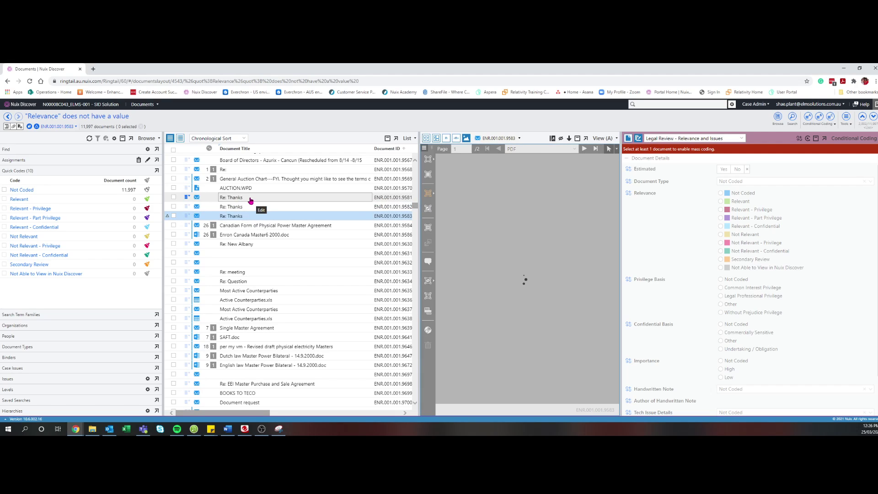
{"action": "left_click", "coordinate": [250, 199]}
{"action": "left_click", "coordinate": [249, 206]}
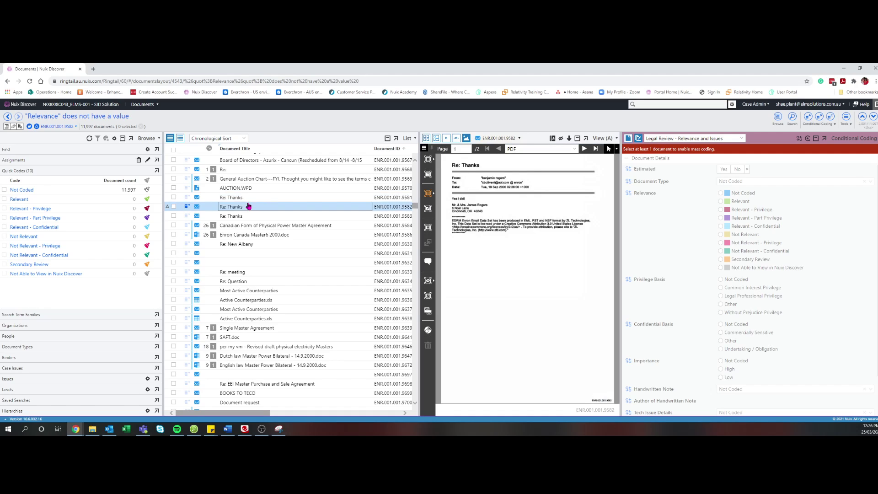
{"action": "left_click", "coordinate": [173, 198]}
{"action": "left_click", "coordinate": [173, 216]}
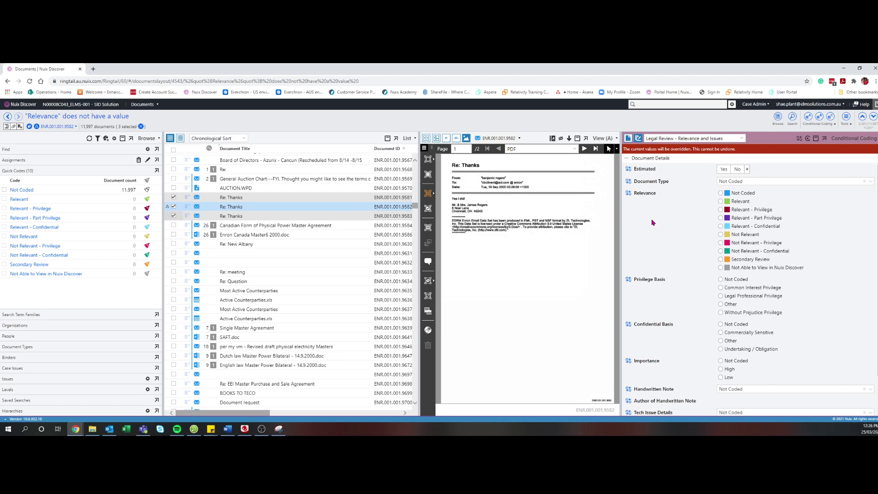
- Turn off mass coding so the panel shows the current Re: Thanks document's own values
{"action": "left_click_drag", "start_coordinate": [630, 207], "coordinate": [636, 205]}
{"action": "left_click", "coordinate": [649, 139]}
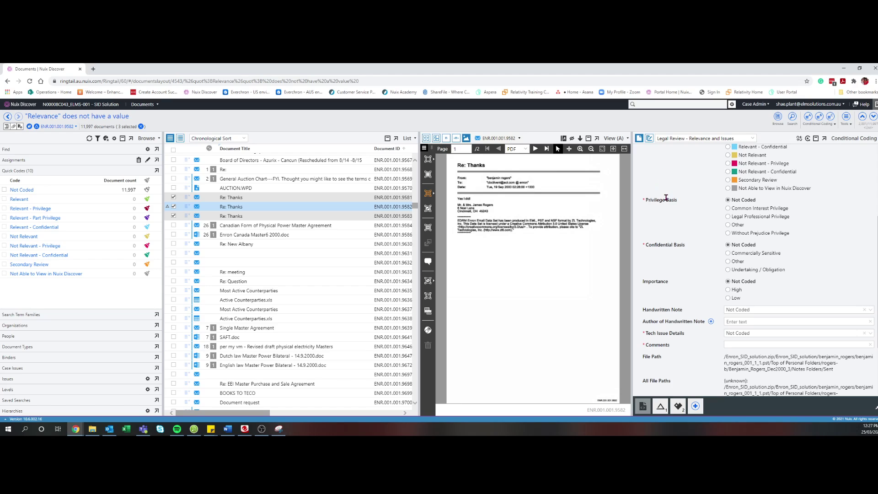
{"action": "scroll", "coordinate": [660, 164], "scroll_direction": "up", "scroll_amount": 5}
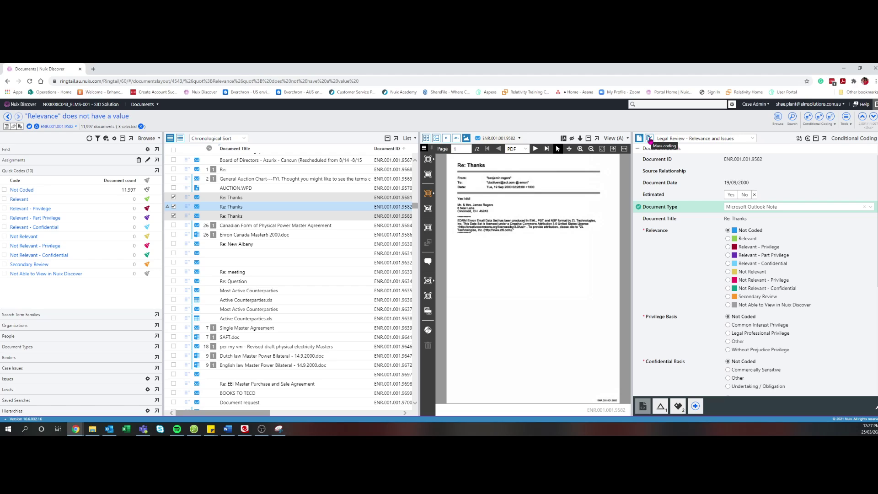
- Re-enable mass coding in the Legal Review pane for the three selected documents
{"action": "left_click", "coordinate": [649, 141]}
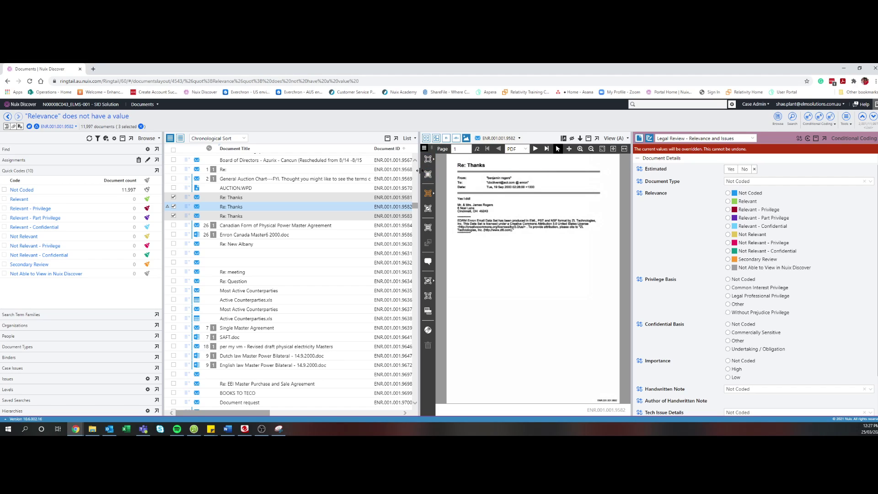
{"action": "left_click_drag", "start_coordinate": [418, 170], "coordinate": [424, 169]}
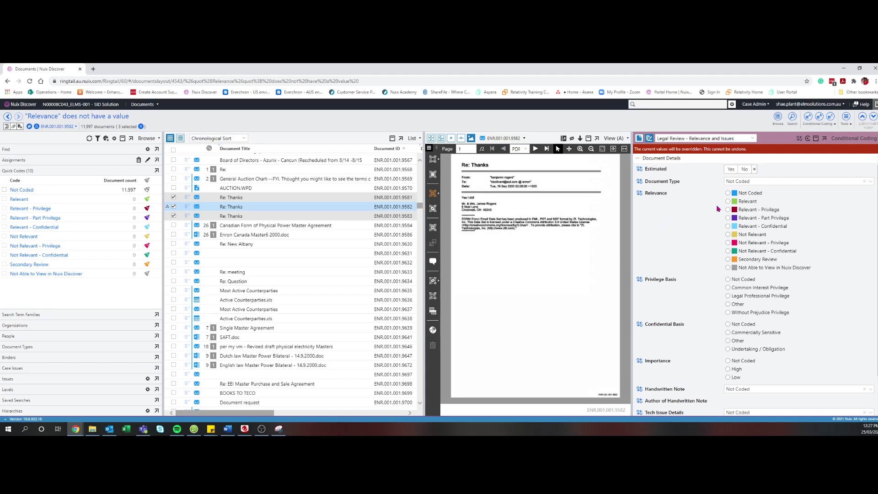
- Set Relevance to Not Relevant for all three documents and confirm the update
{"action": "left_click", "coordinate": [729, 234]}
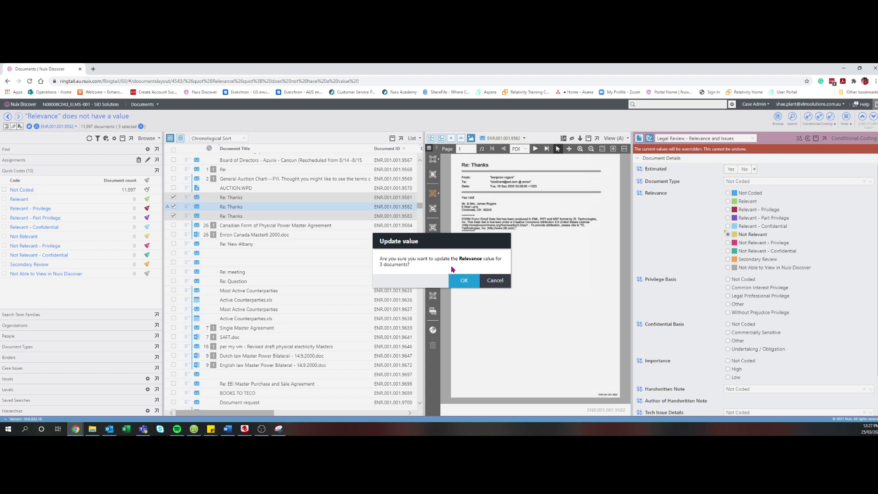
{"action": "left_click", "coordinate": [462, 281]}
{"action": "left_click", "coordinate": [464, 282]}
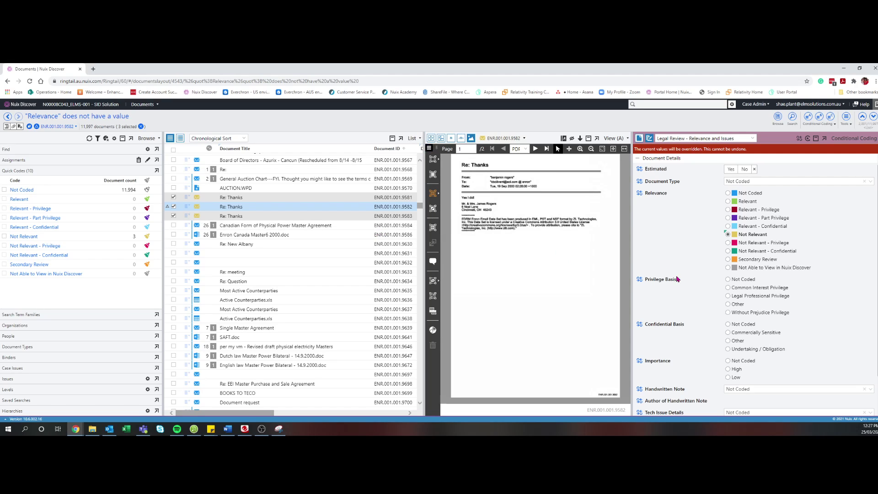
{"action": "scroll", "coordinate": [707, 302], "scroll_direction": "down", "scroll_amount": 1}
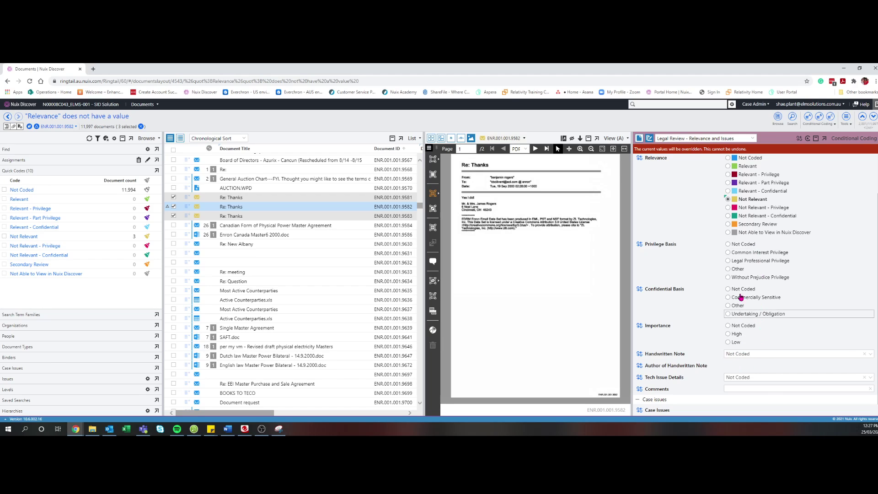
{"action": "scroll", "coordinate": [740, 305], "scroll_direction": "up", "scroll_amount": 1}
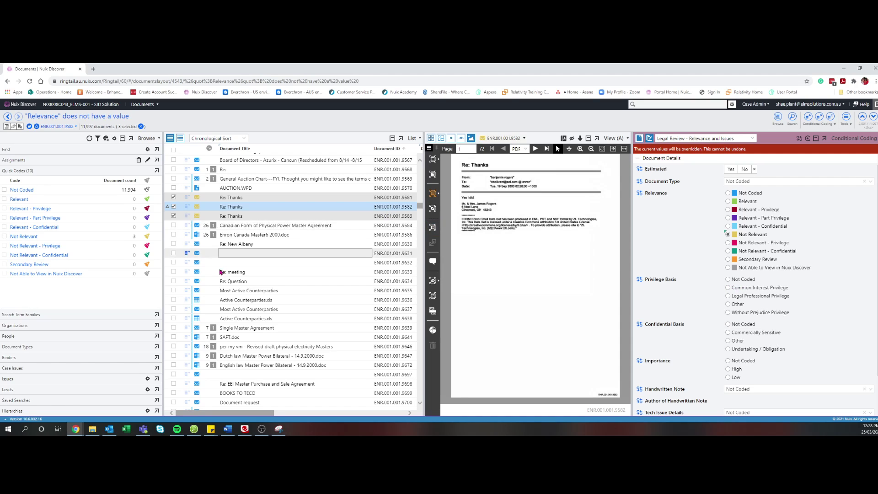
{"action": "scroll", "coordinate": [207, 271], "scroll_direction": "down", "scroll_amount": 2}
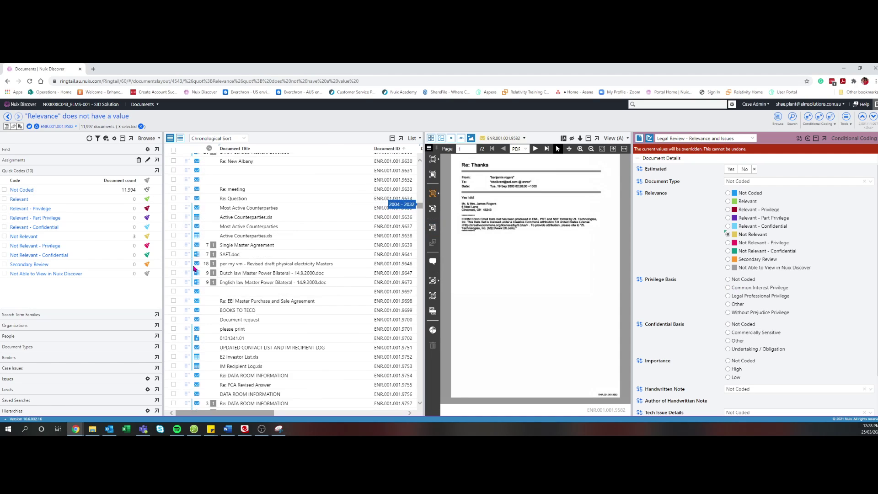
{"action": "scroll", "coordinate": [195, 269], "scroll_direction": "up", "scroll_amount": 4}
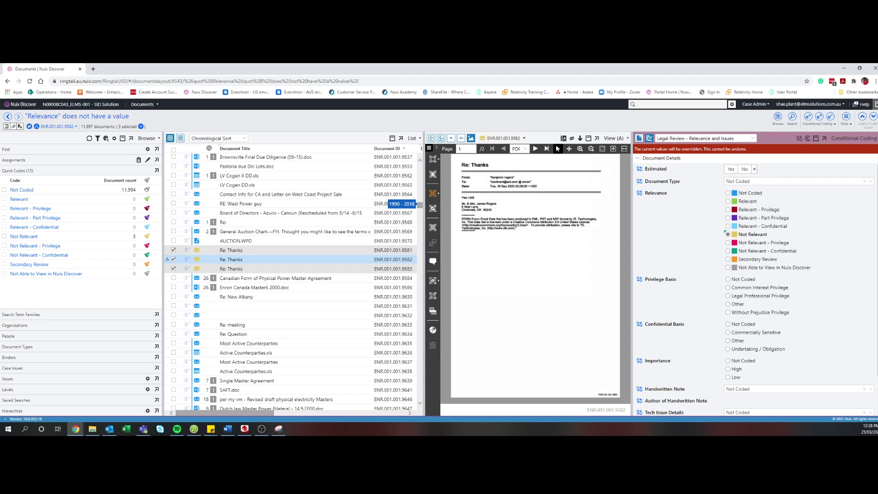